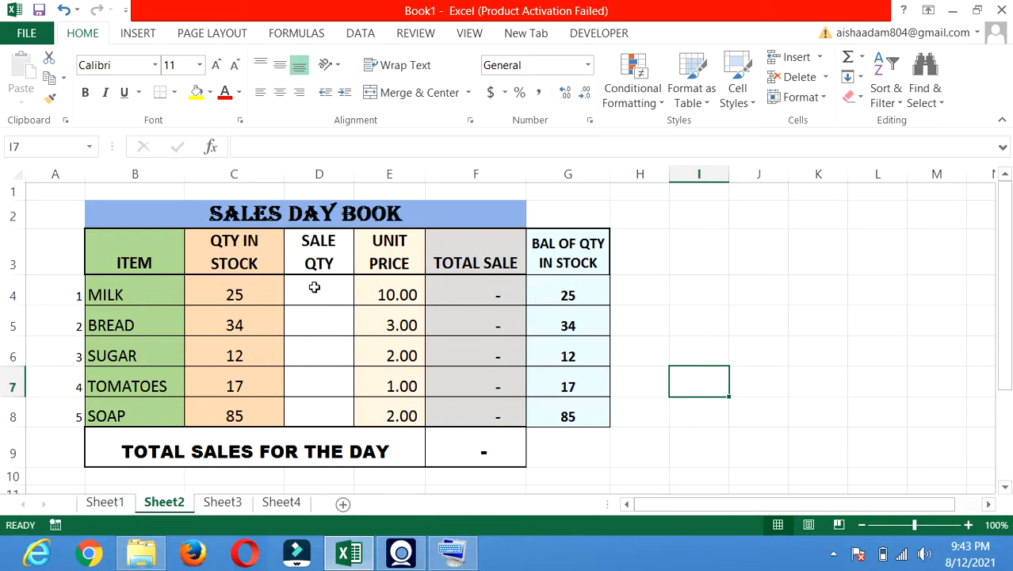
# - Look over the SALE QTY range D4:D8, the stock in C4 and the unit price in E4
pyautogui.click(326, 305)
pyautogui.moveTo(327, 293); pyautogui.dragTo(310, 378)
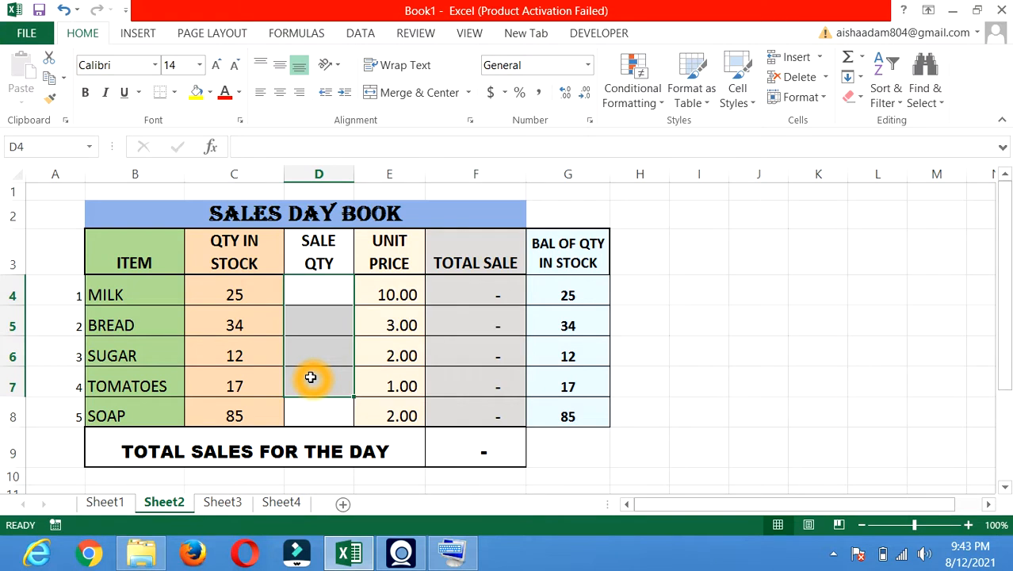
pyautogui.click(262, 286)
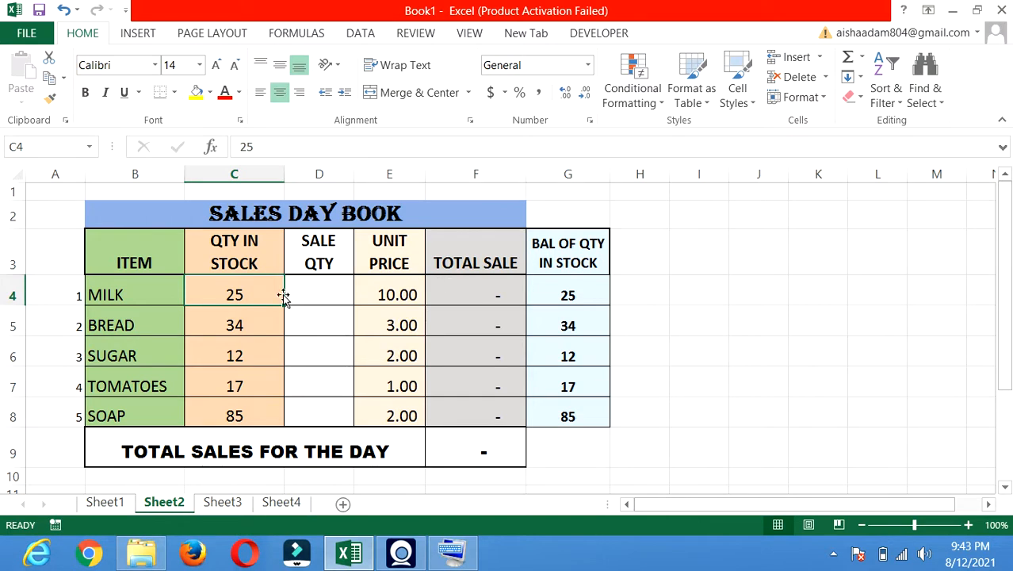
pyautogui.click(397, 290)
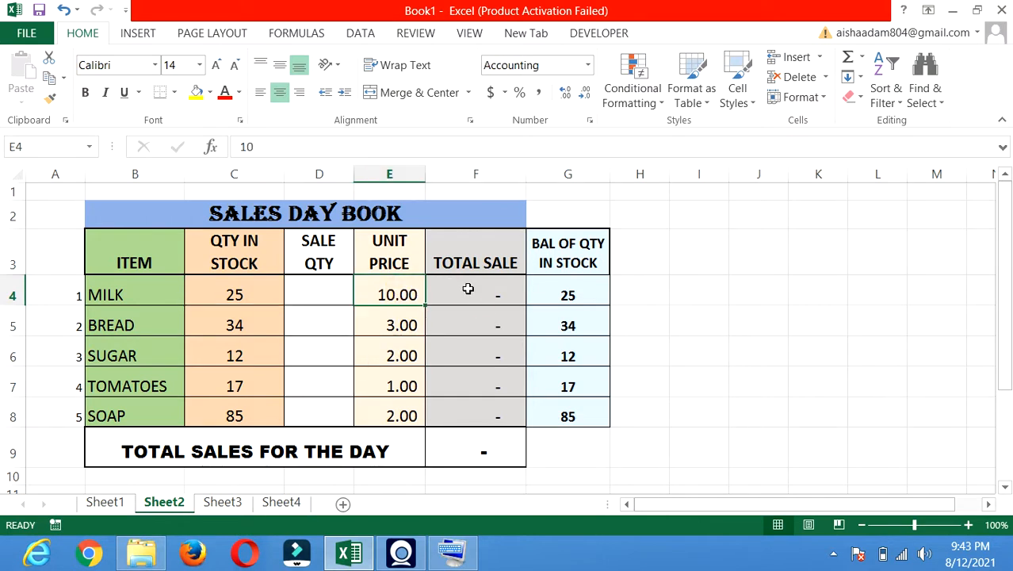
# - Inspect the formulas in F4, G4 and F9, then select the entire worksheet
pyautogui.click(471, 290)
pyautogui.click(539, 295)
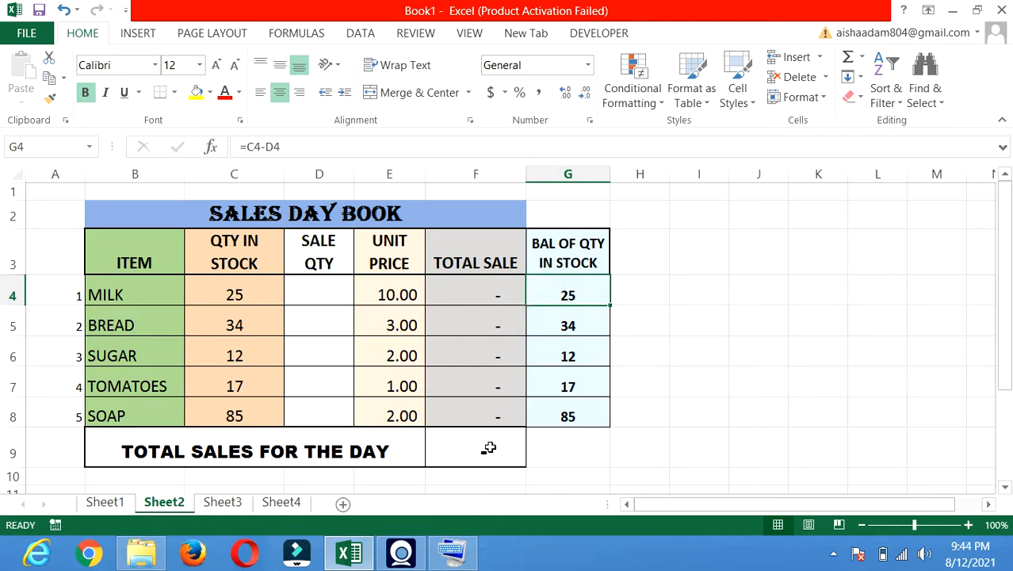
pyautogui.click(489, 448)
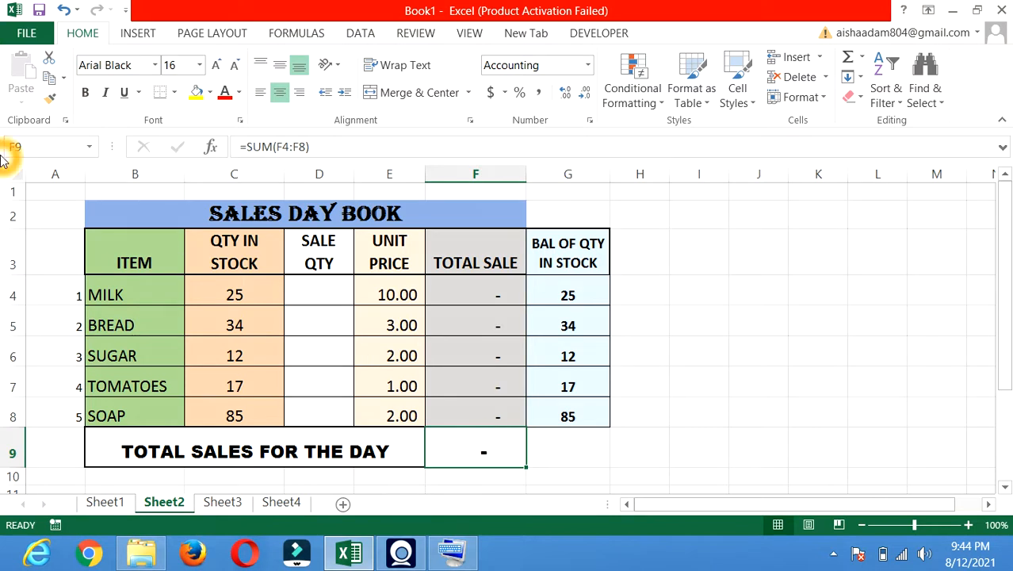
pyautogui.click(18, 172)
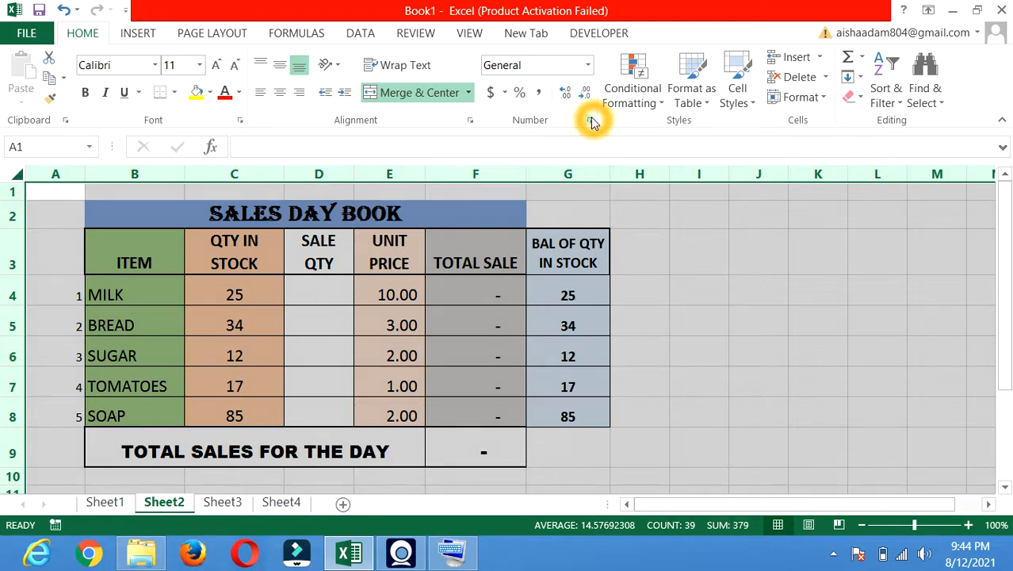
# - Mark every cell on the whole sheet as both Locked and Hidden in Format Cells' Protection settings
pyautogui.click(182, 309)
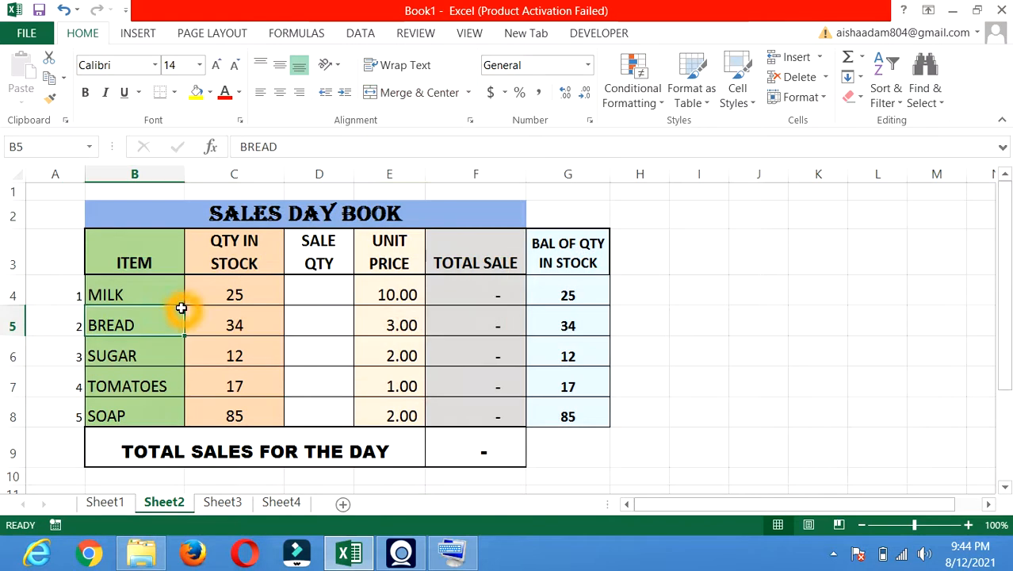
pyautogui.click(14, 174)
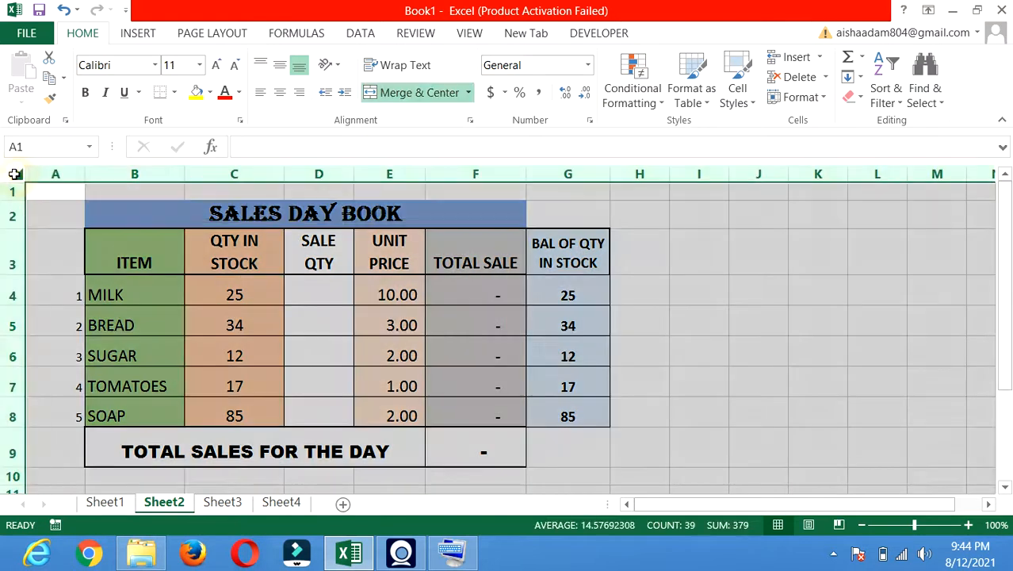
pyautogui.click(590, 122)
pyautogui.click(388, 135)
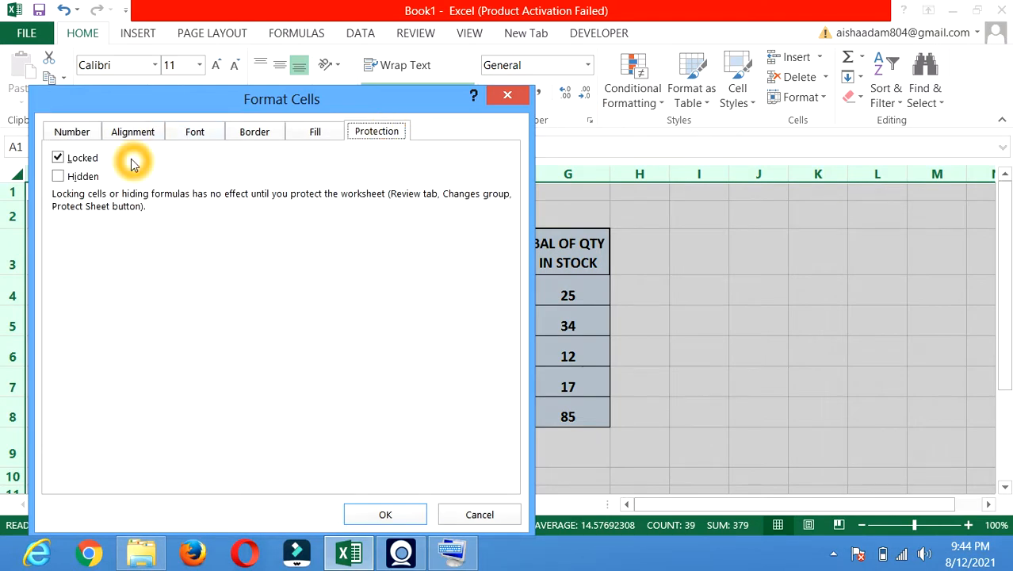
pyautogui.click(59, 178)
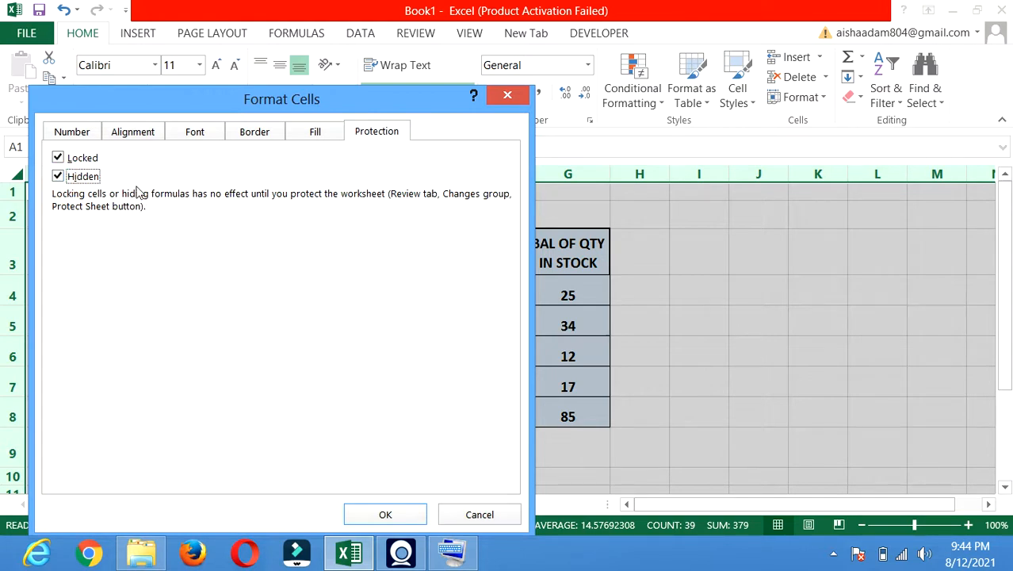
pyautogui.click(104, 179)
pyautogui.click(332, 394)
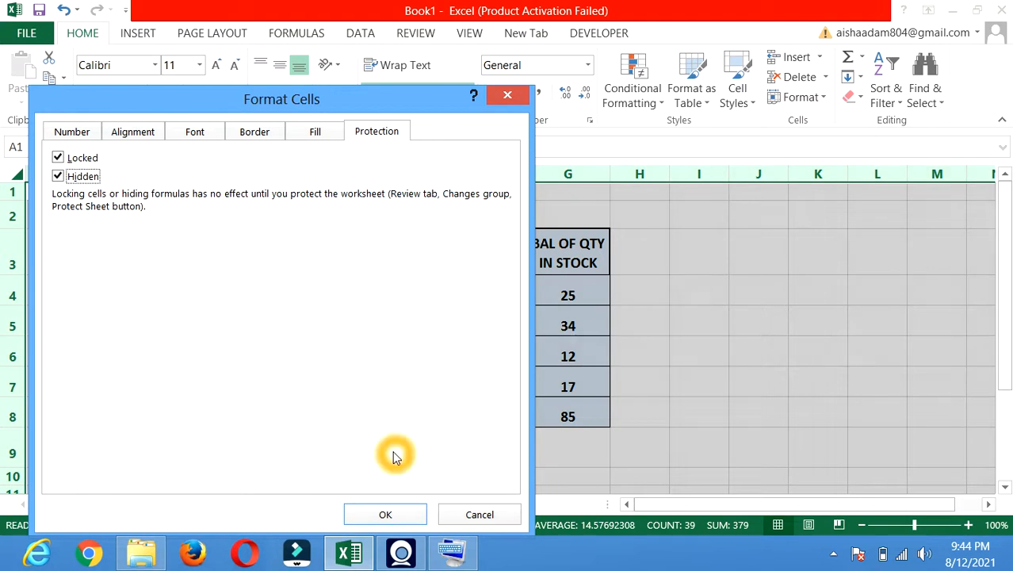
pyautogui.click(387, 515)
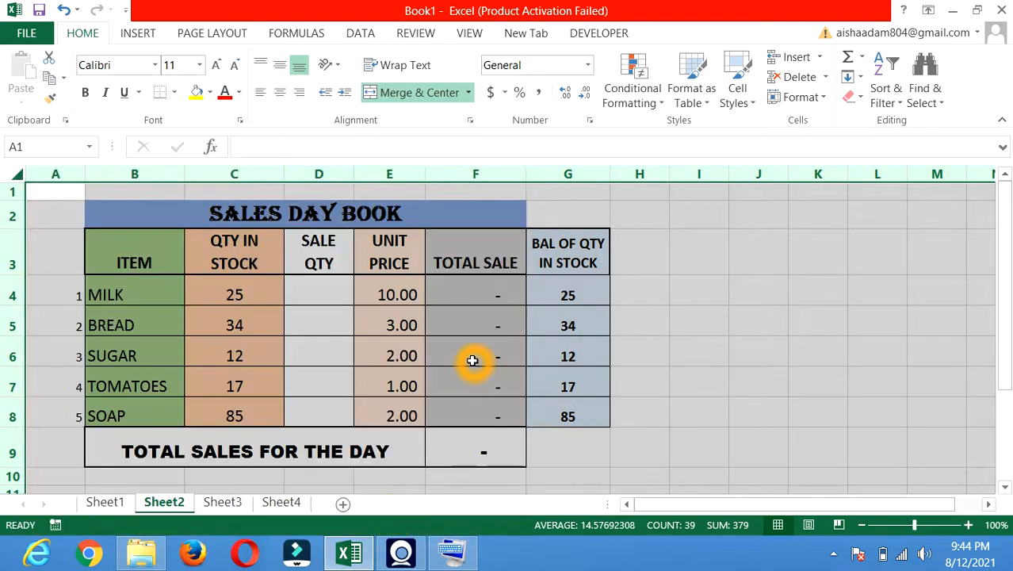
# - Check F6's TOTAL SALE formula, then select the SALE QTY cells D4 to D8
pyautogui.click(472, 359)
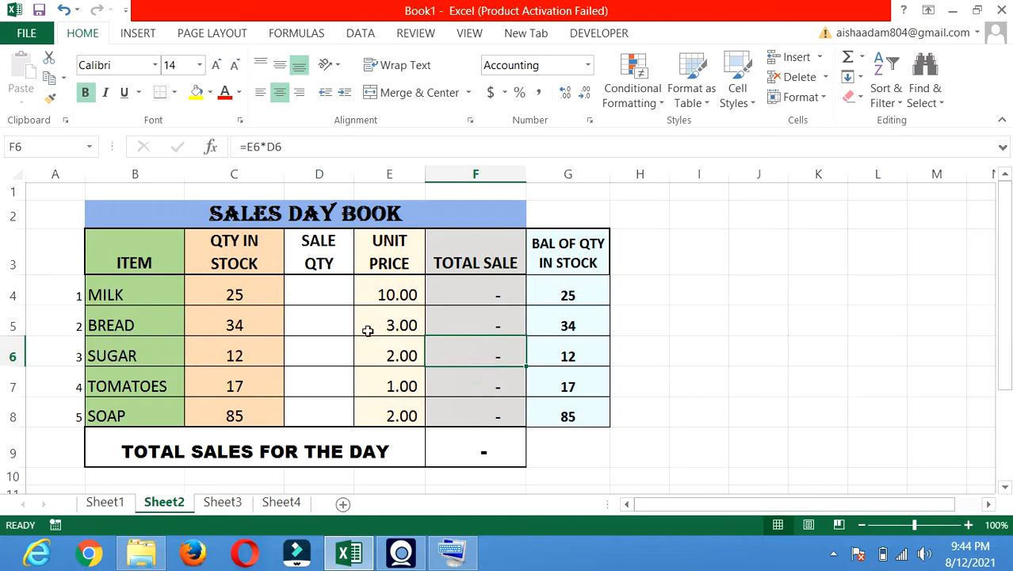
pyautogui.click(327, 297)
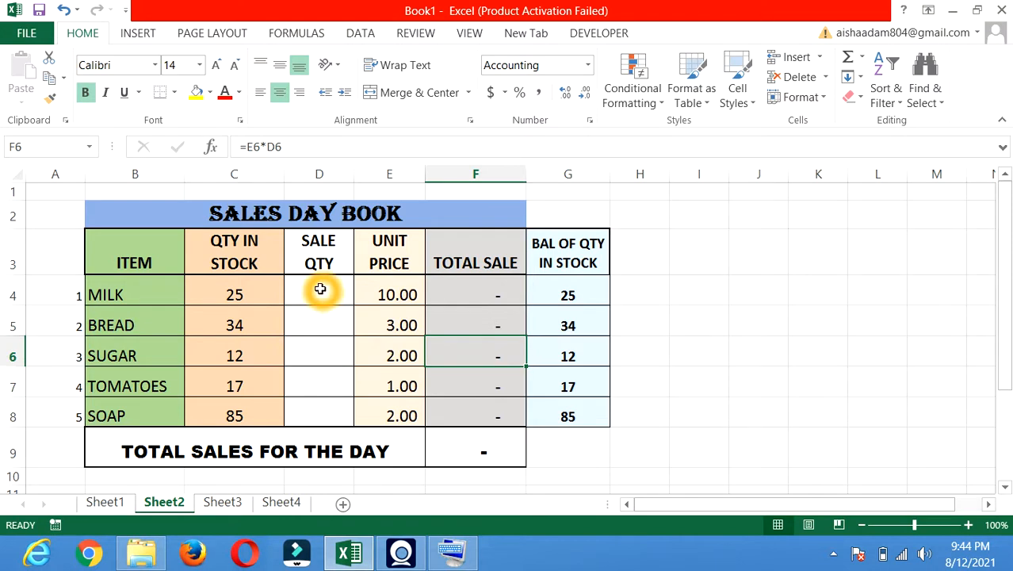
pyautogui.moveTo(321, 289); pyautogui.dragTo(328, 407)
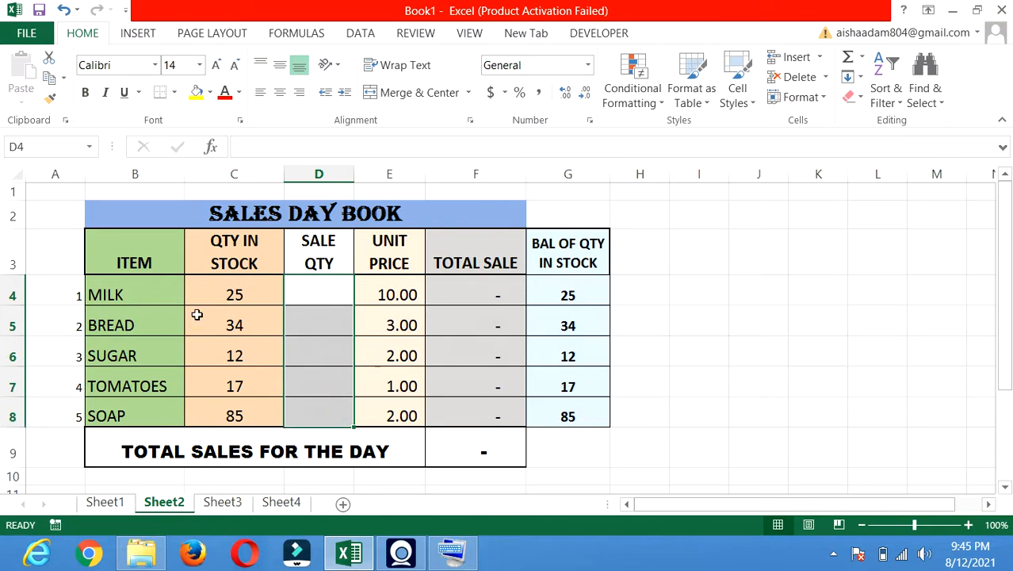
# - Clear both Locked and Hidden for D4:D8 in Format Cells' Protection settings and apply
pyautogui.click(590, 121)
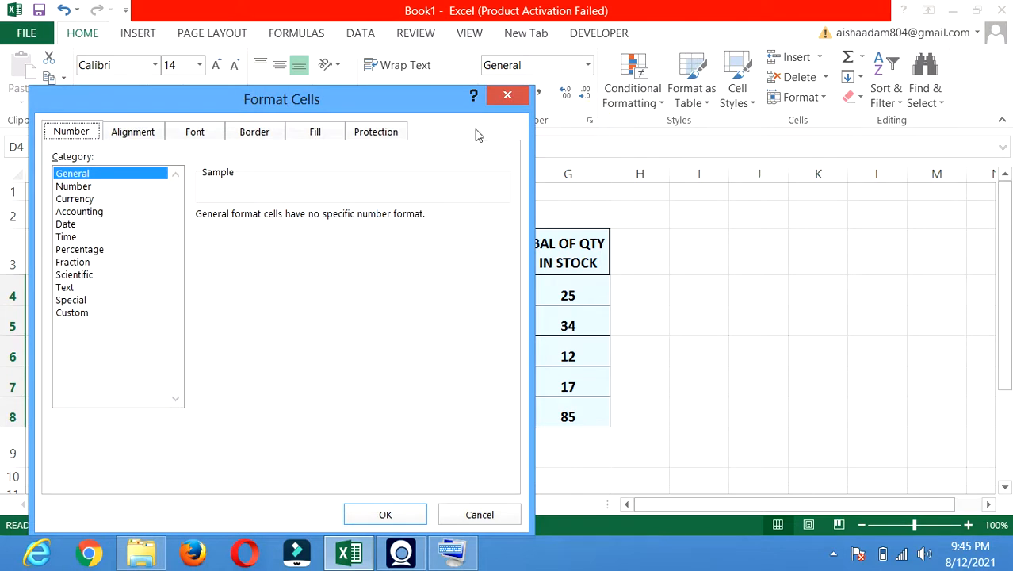
pyautogui.click(389, 137)
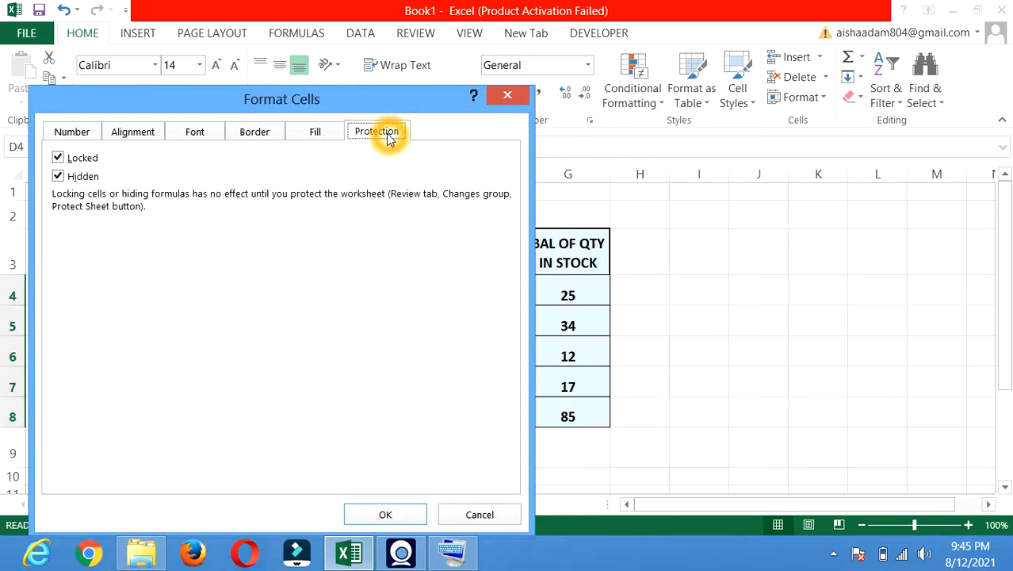
pyautogui.click(60, 162)
pyautogui.click(61, 176)
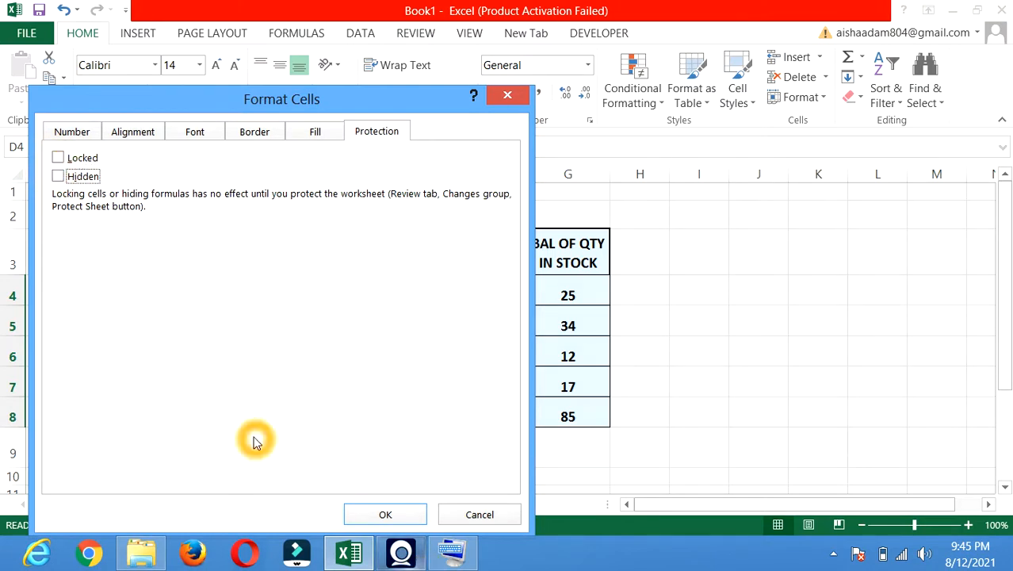
pyautogui.doubleClick(61, 159)
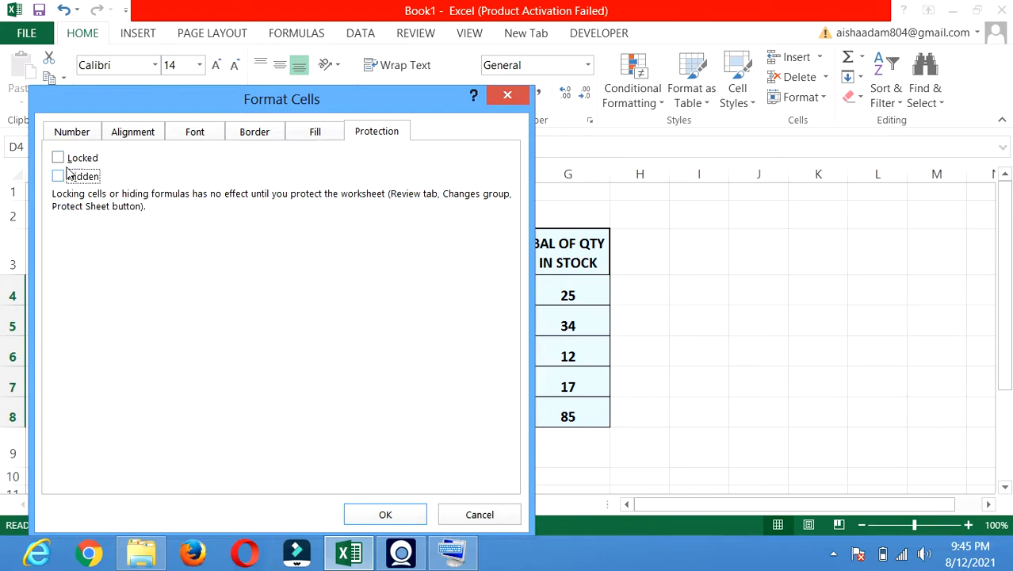
pyautogui.click(389, 515)
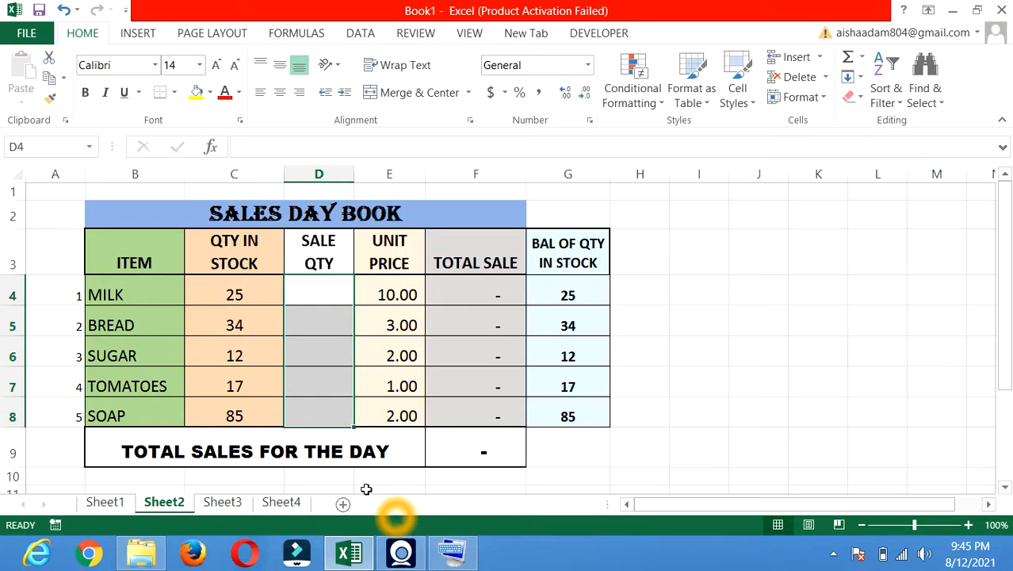
# - Check F7's formula, then set Protect Sheet to allow only 'Select unlocked cells'
pyautogui.click(451, 391)
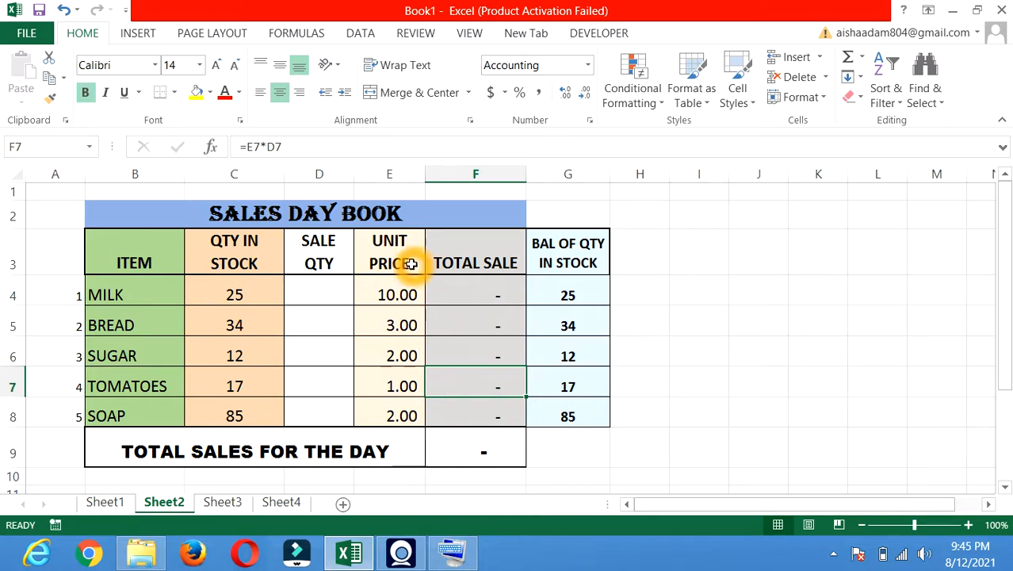
pyautogui.click(426, 37)
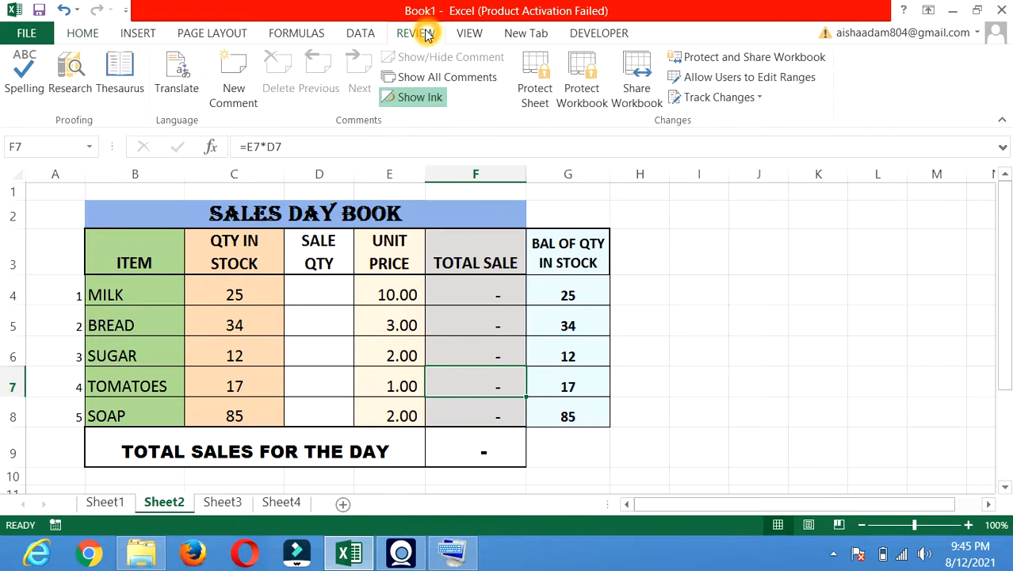
pyautogui.click(529, 91)
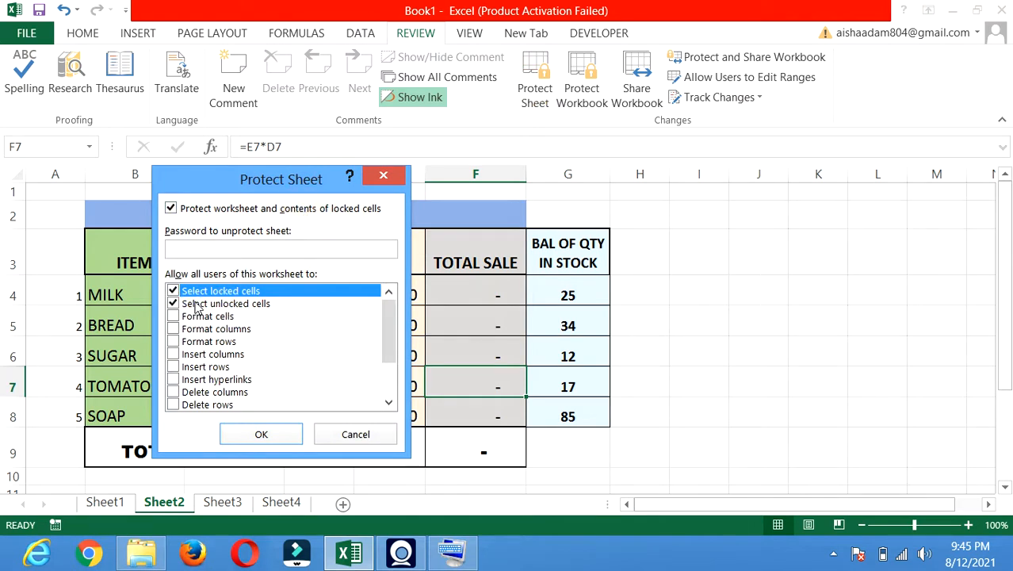
pyautogui.click(174, 292)
pyautogui.click(174, 293)
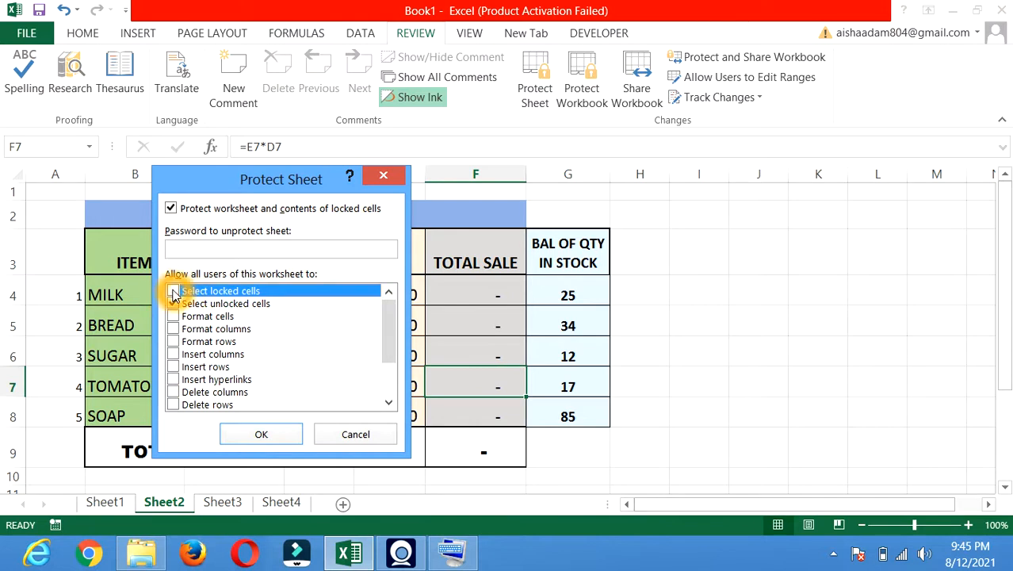
pyautogui.click(174, 305)
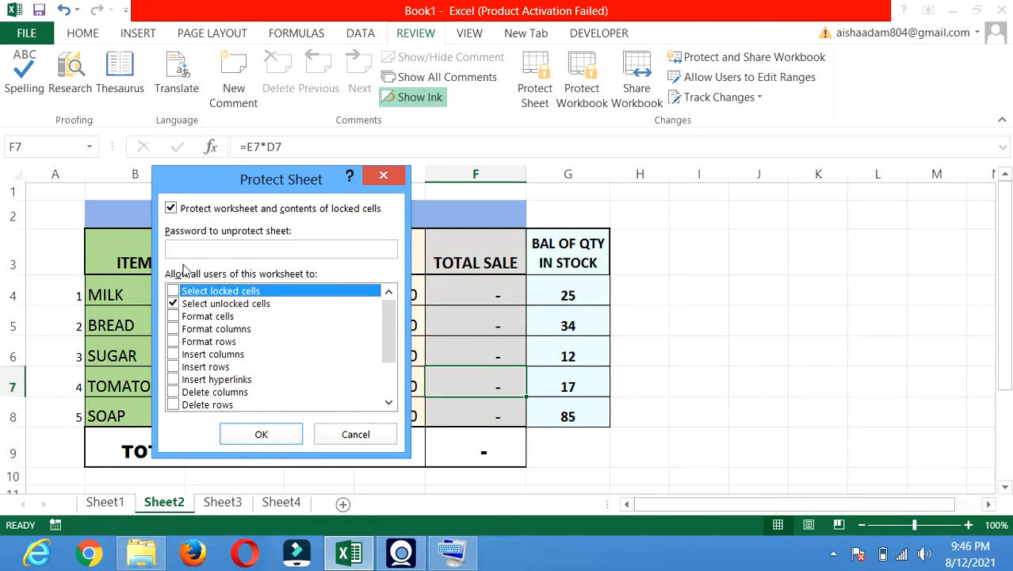
# - Enter and confirm a sheet protection password to protect the sheet
pyautogui.click(193, 248)
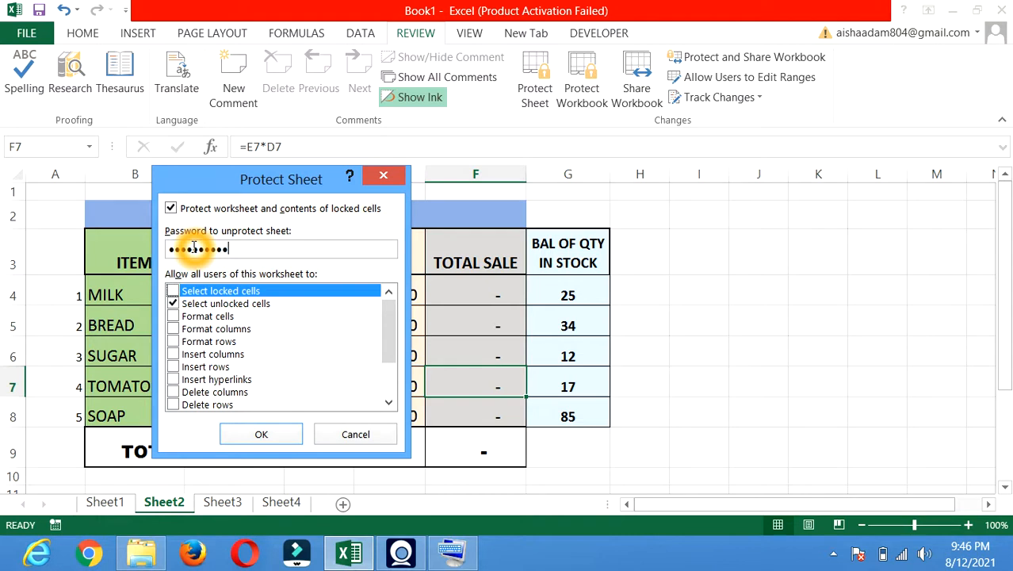
pyautogui.press('Return')
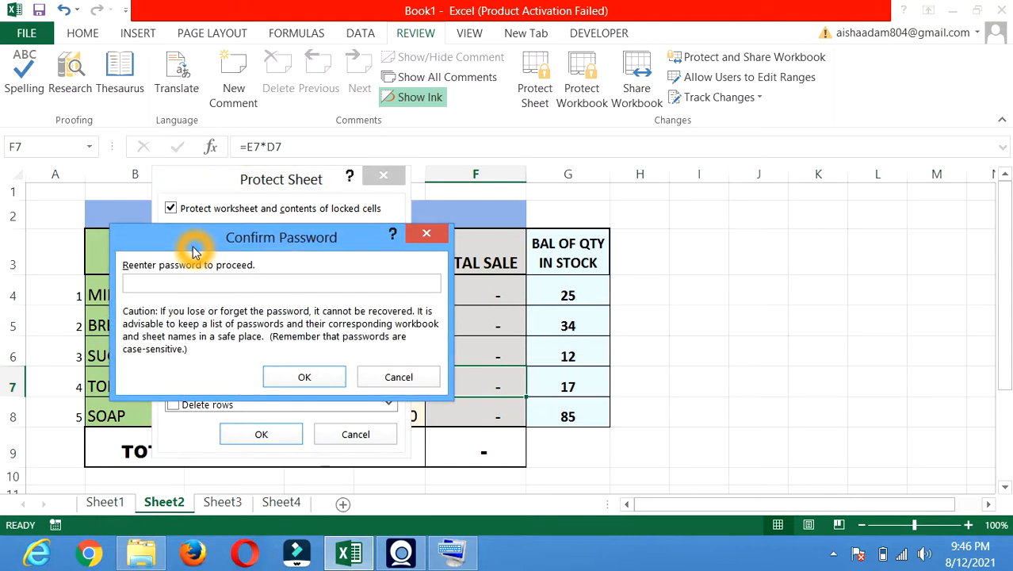
pyautogui.write('12')
pyautogui.press('Return')
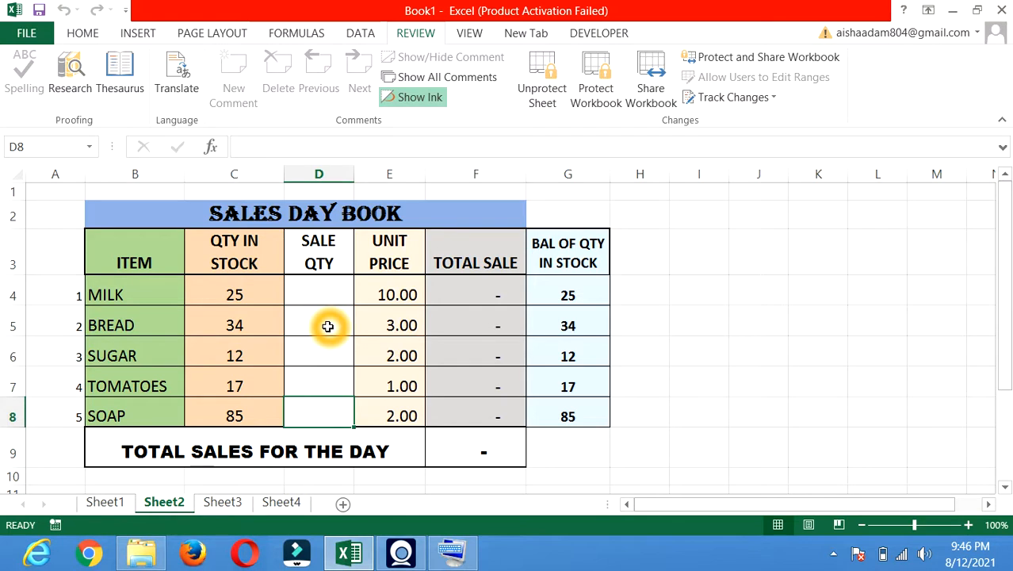
pyautogui.moveTo(323, 287); pyautogui.dragTo(339, 401)
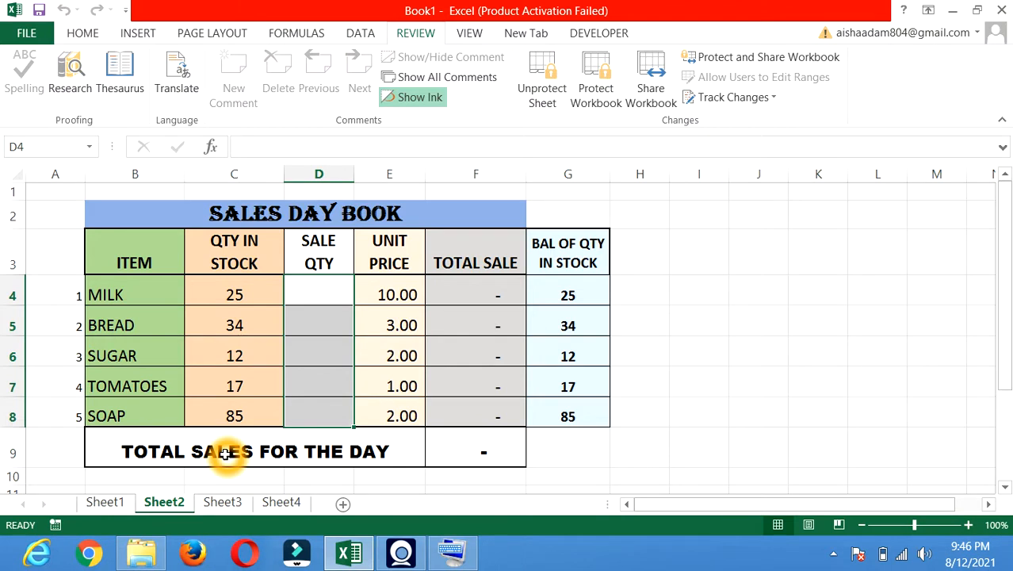
pyautogui.click(320, 299)
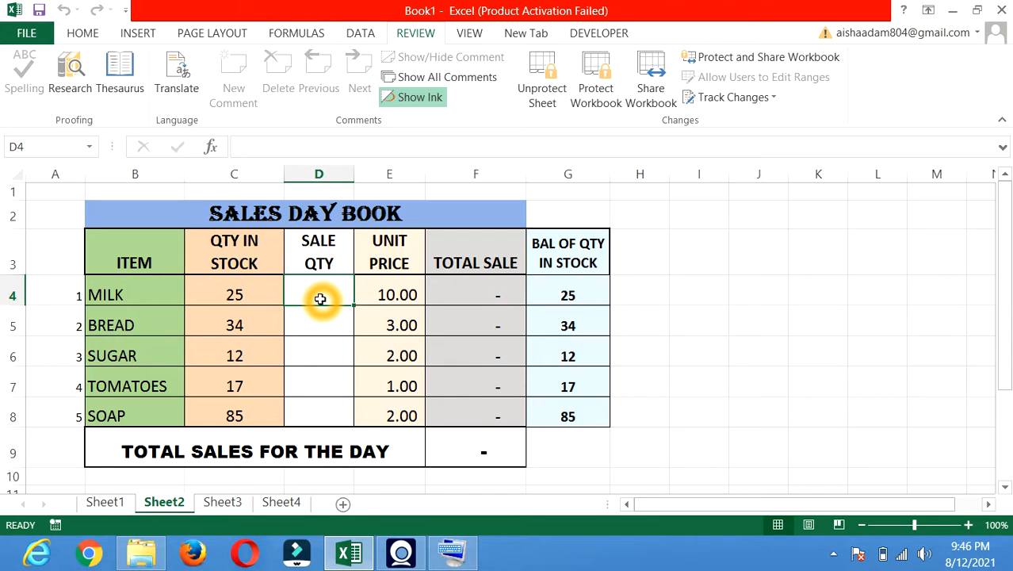
# - Enter sale quantities 2, 15, 2, 10 and 29 in D4:D8, bringing the day's total to 137.00
pyautogui.write('2')
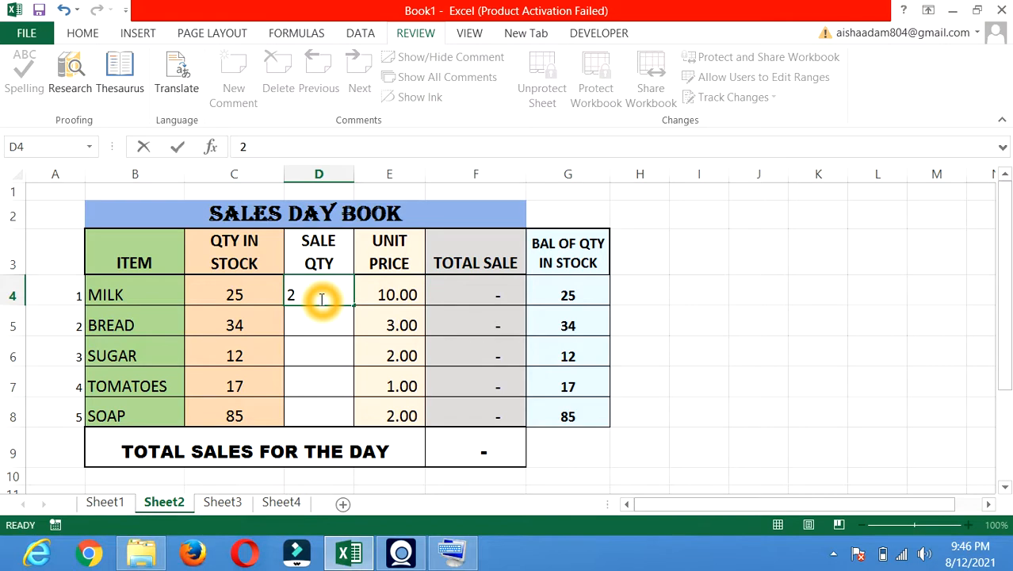
pyautogui.press('Return')
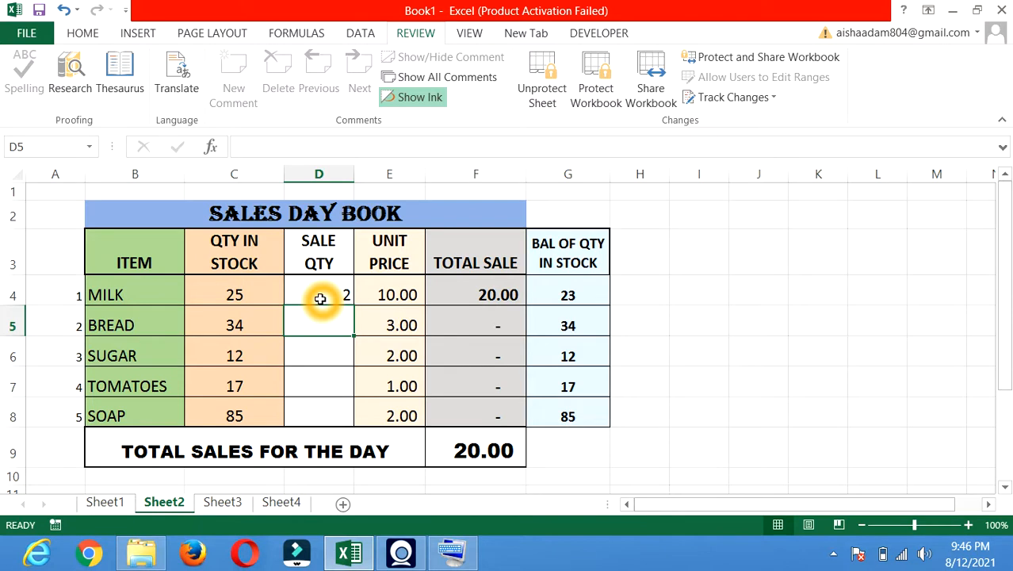
pyautogui.write('15')
pyautogui.press('Return')
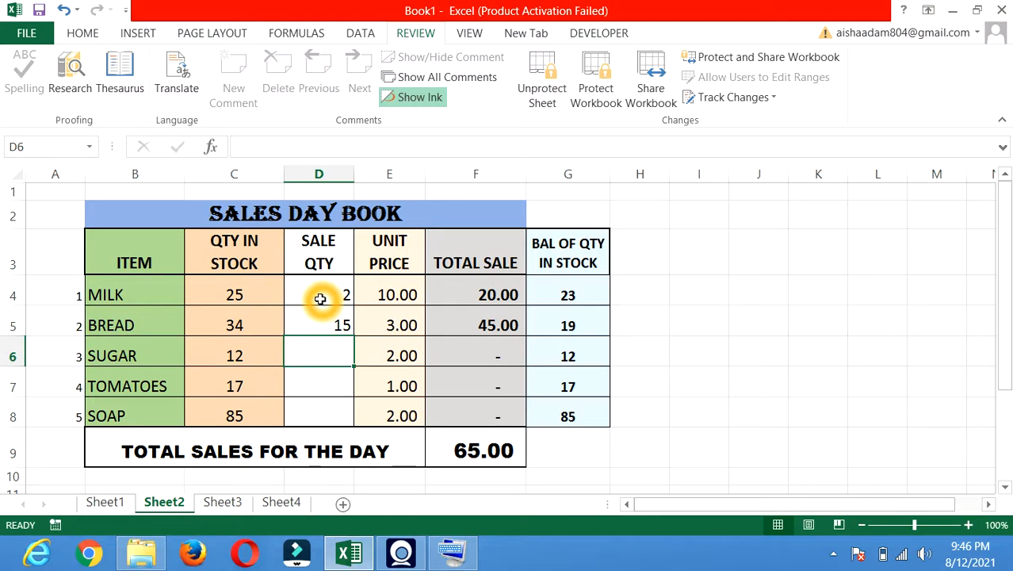
pyautogui.write('2')
pyautogui.press('Return')
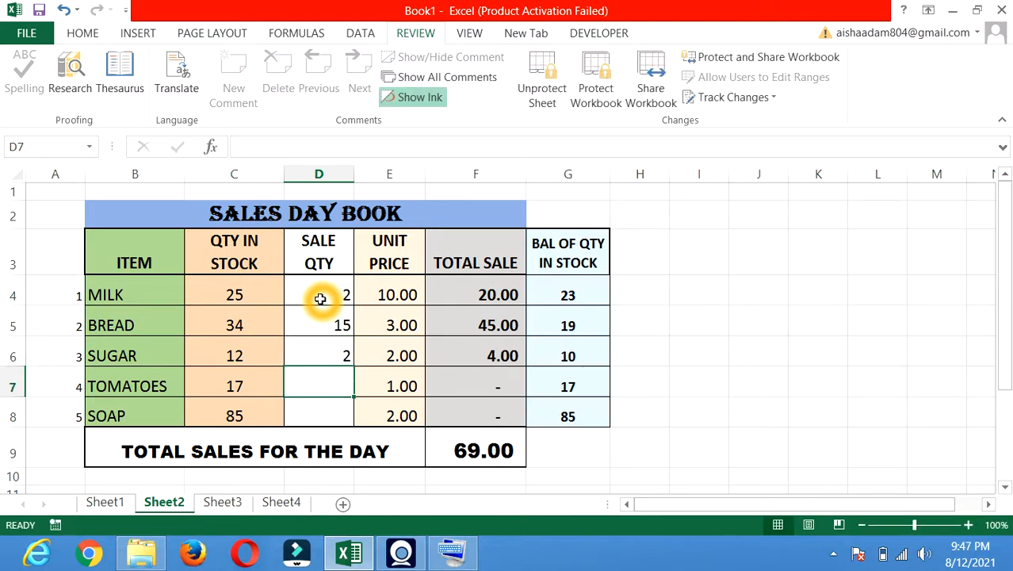
pyautogui.write('10')
pyautogui.press('Return')
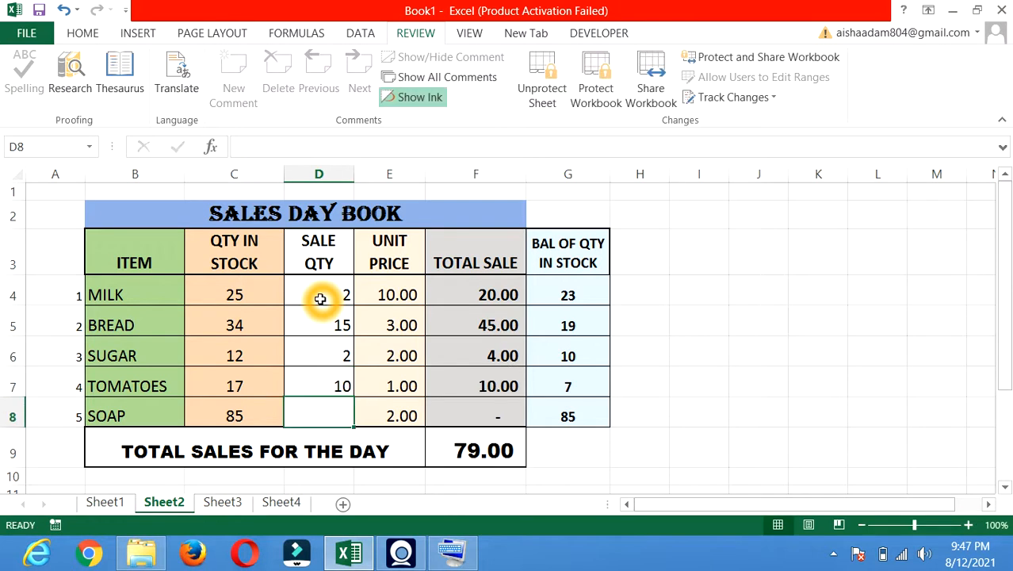
pyautogui.write('29')
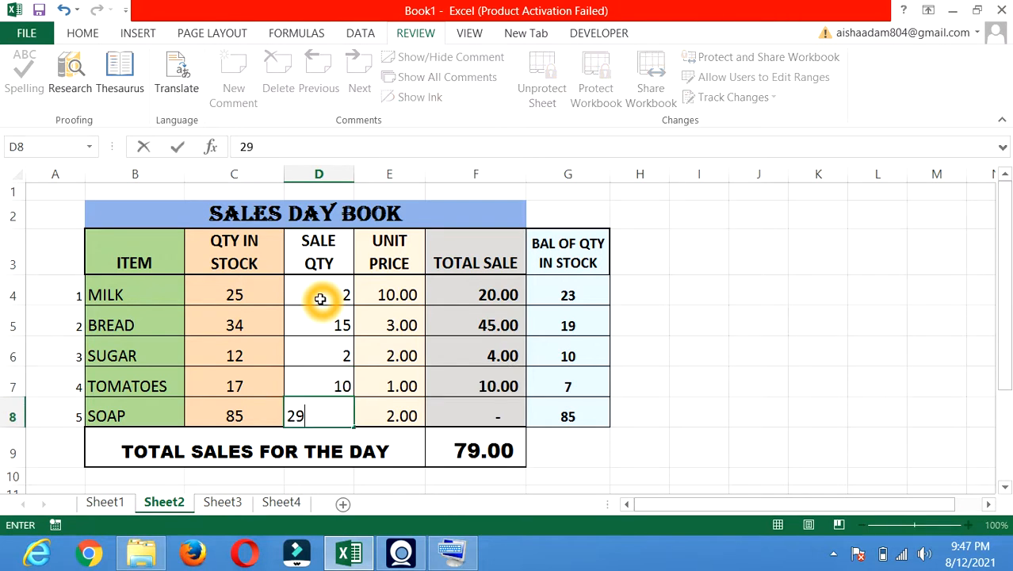
pyautogui.click(320, 299)
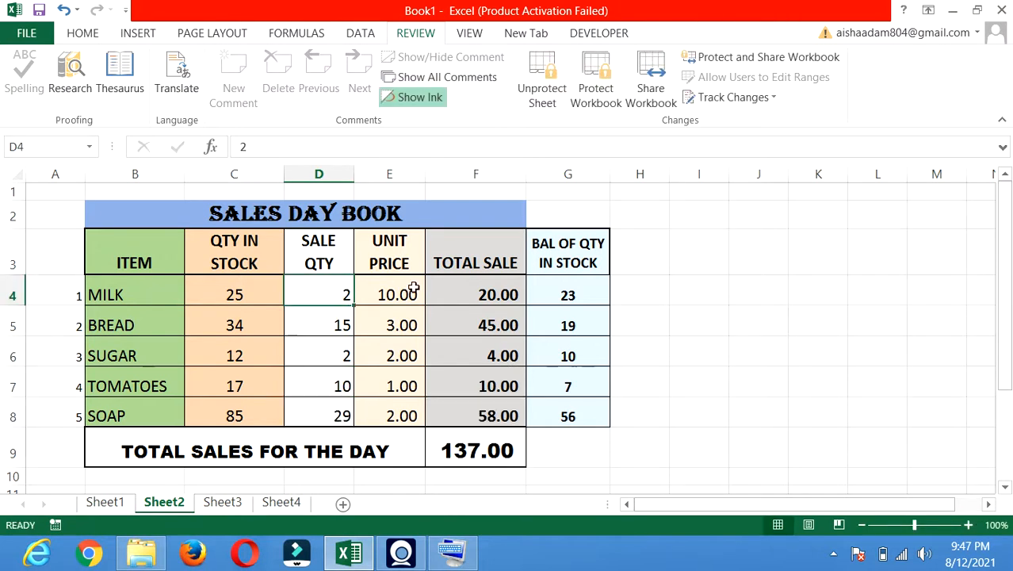
pyautogui.click(566, 301)
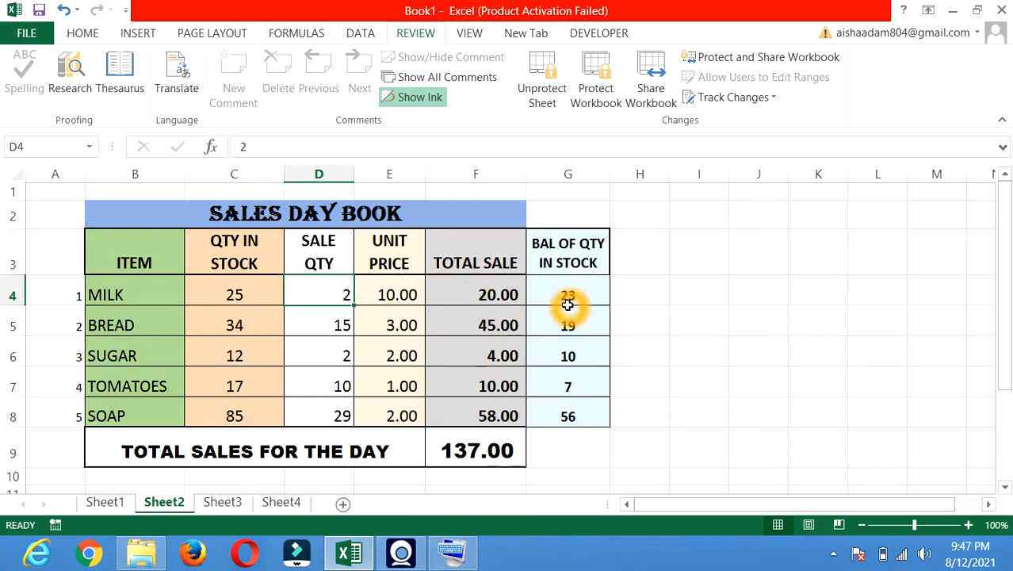
pyautogui.click(340, 298)
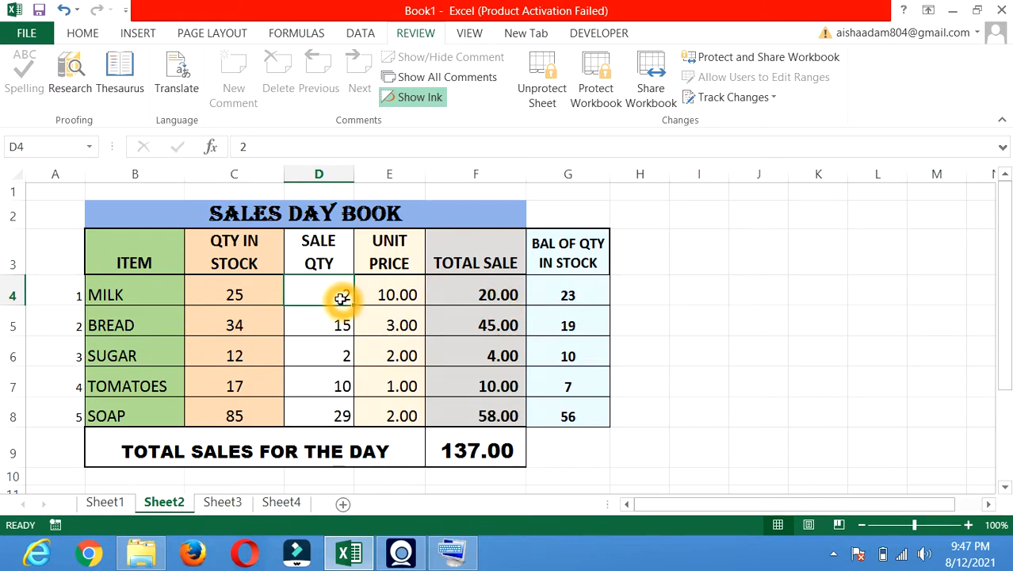
pyautogui.click(493, 297)
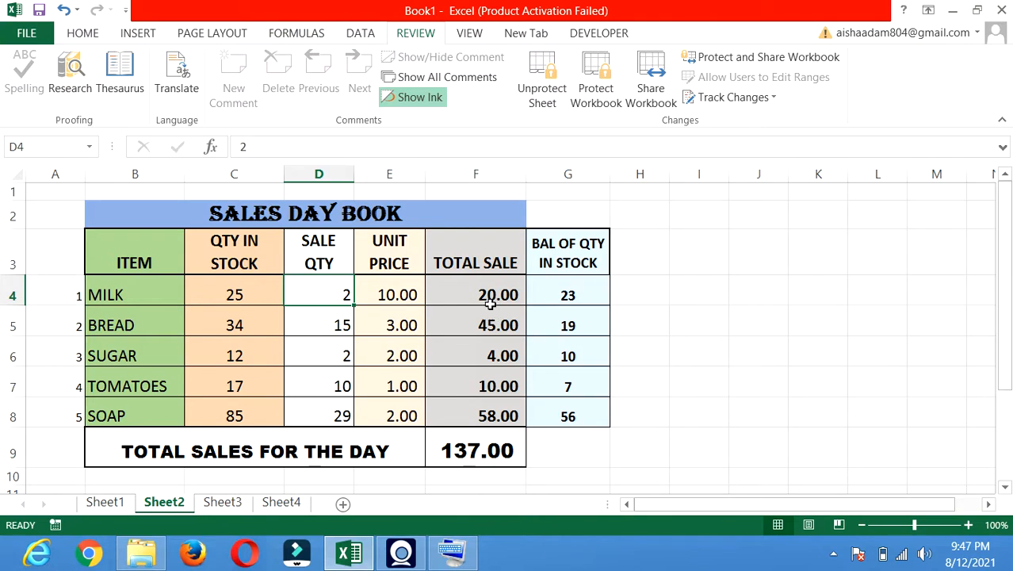
pyautogui.click(443, 303)
pyautogui.click(403, 295)
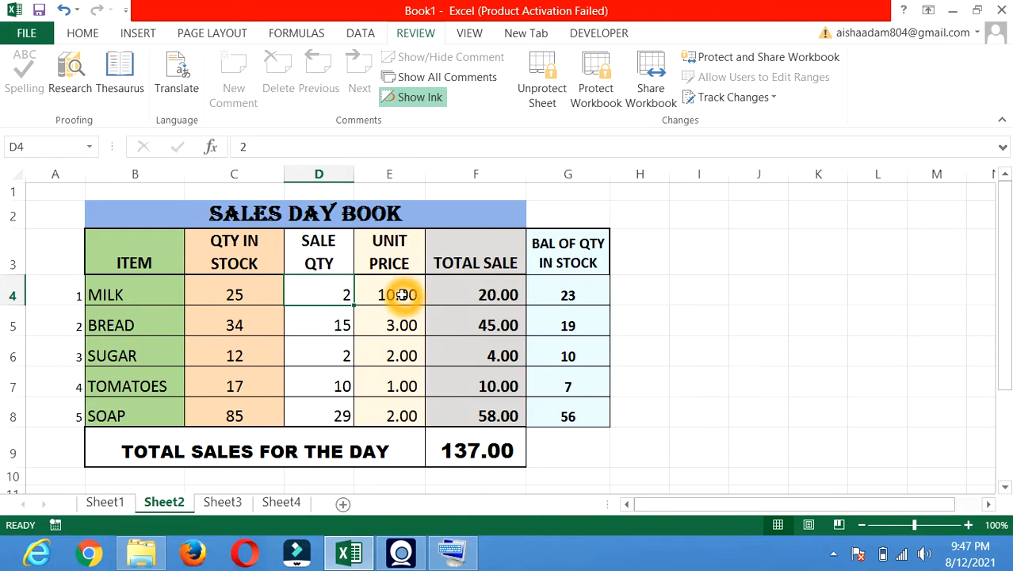
pyautogui.click(350, 306)
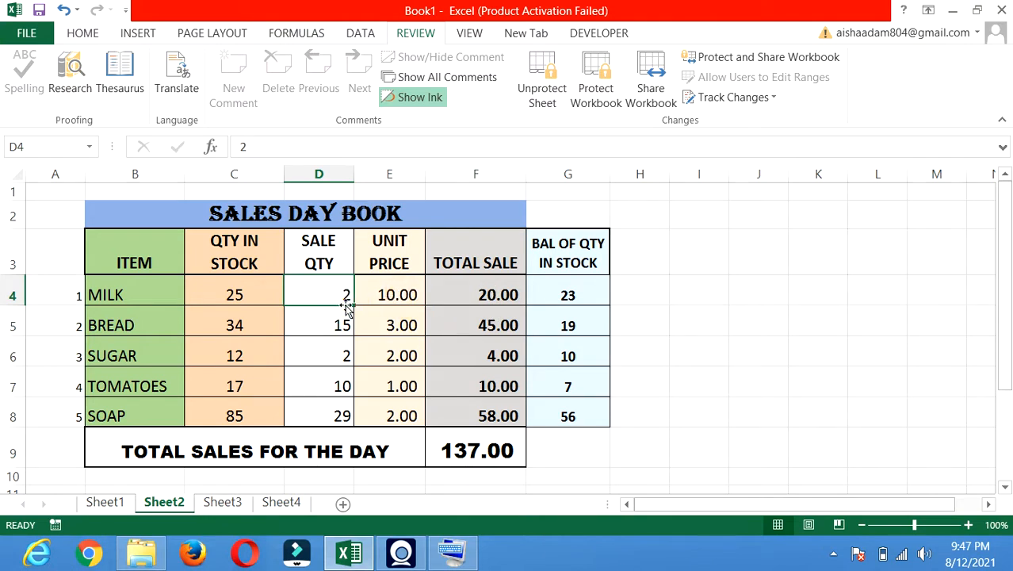
pyautogui.click(554, 287)
pyautogui.click(474, 296)
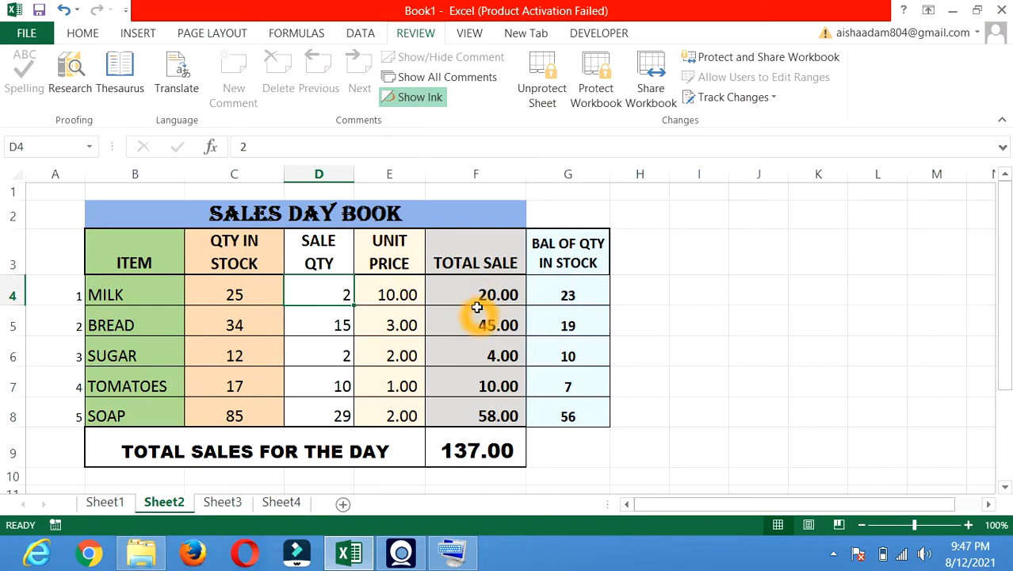
pyautogui.click(497, 401)
pyautogui.click(585, 295)
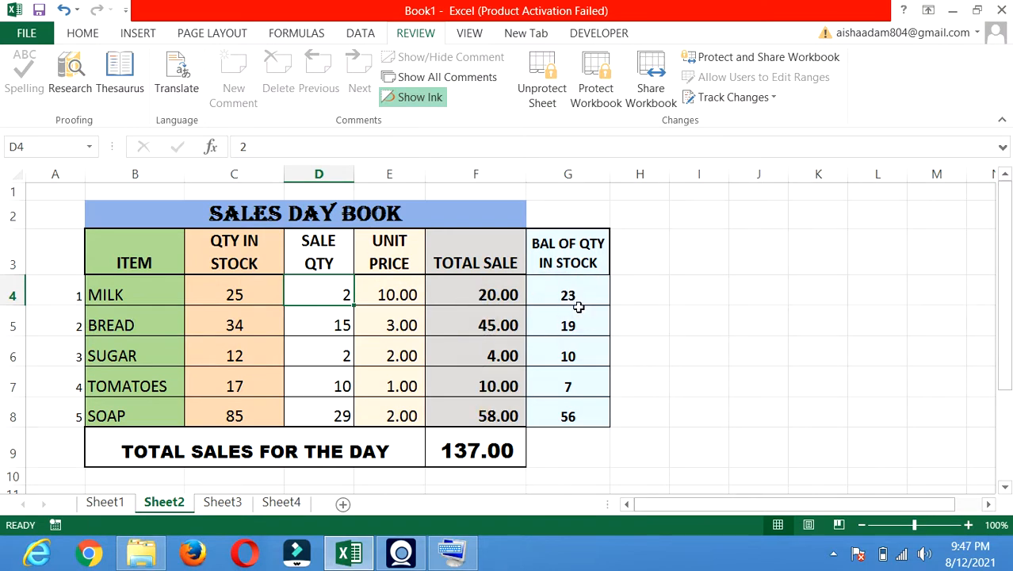
pyautogui.click(331, 321)
pyautogui.click(326, 292)
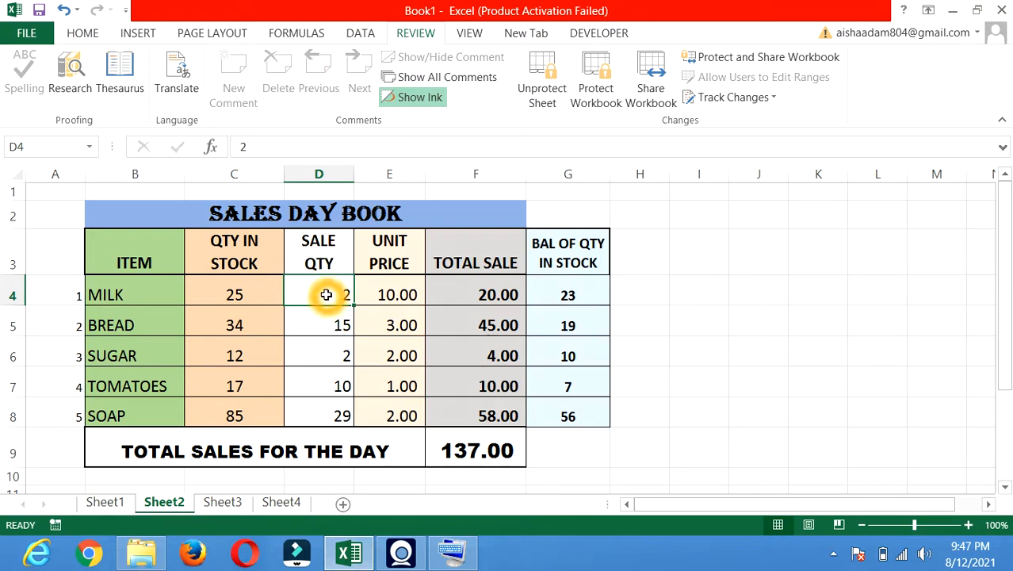
pyautogui.click(279, 296)
pyautogui.click(227, 300)
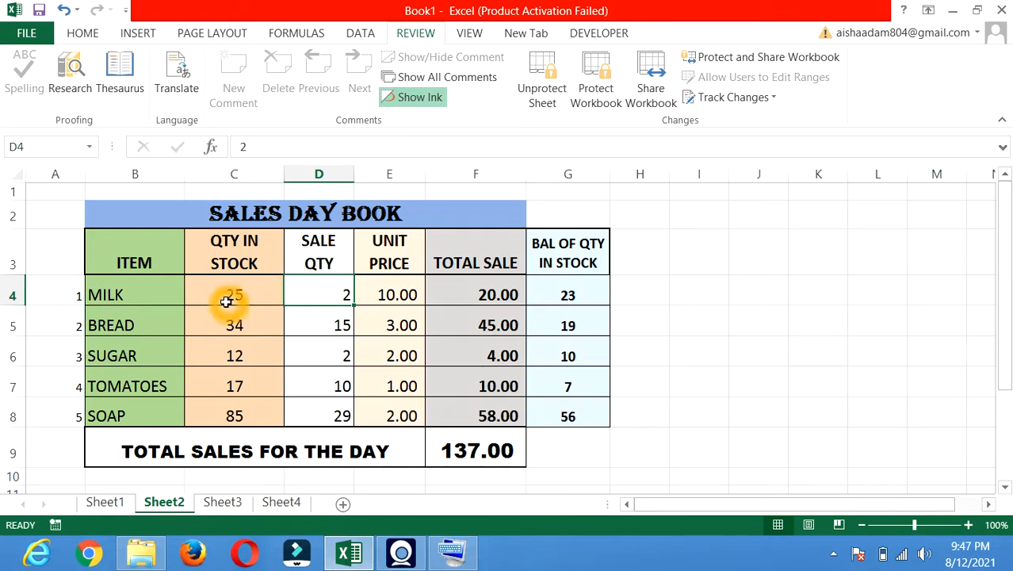
pyautogui.click(500, 289)
pyautogui.click(589, 295)
pyautogui.click(590, 295)
pyautogui.click(347, 384)
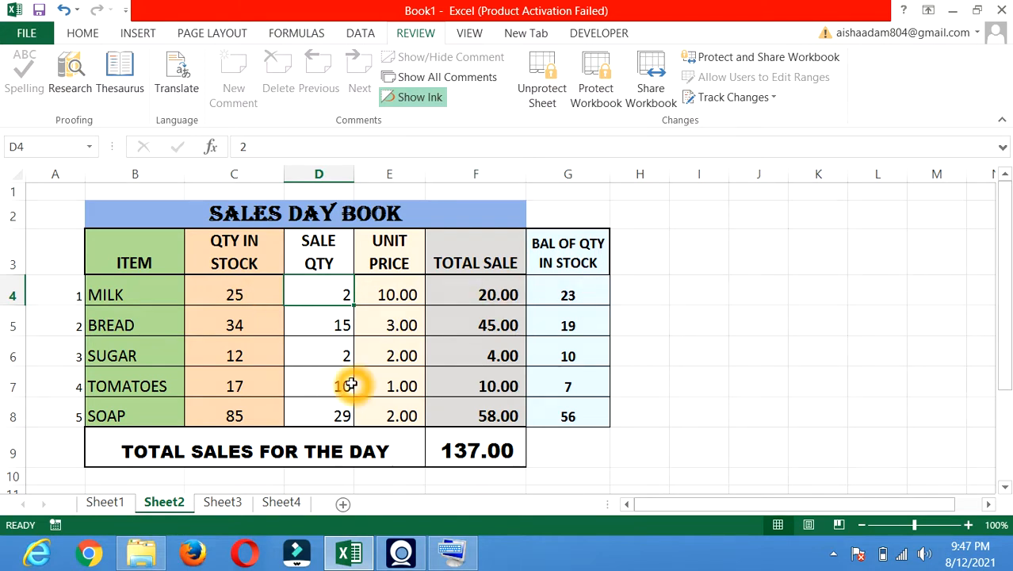